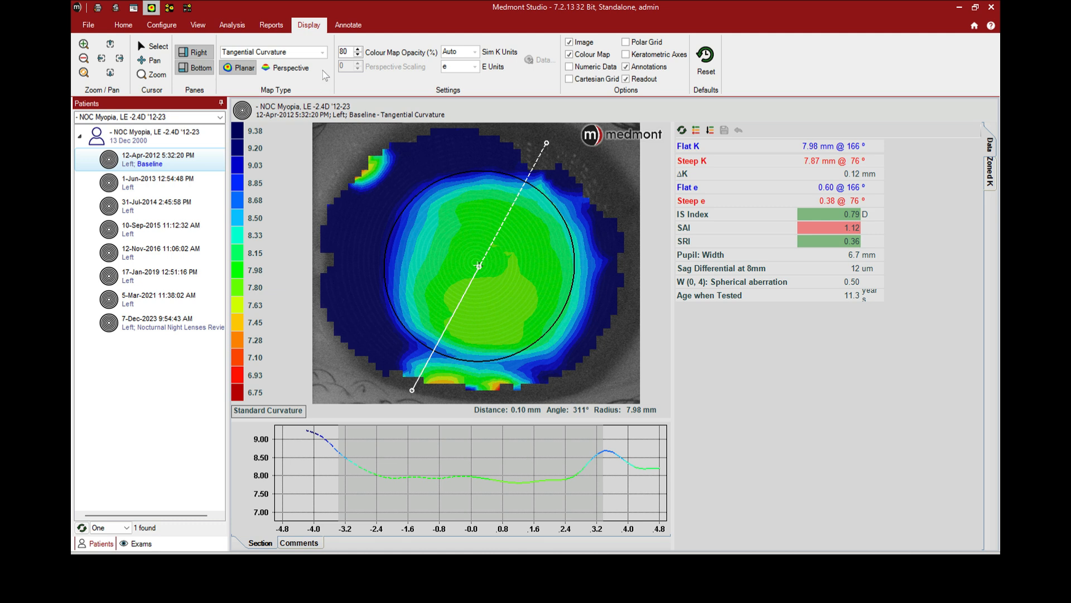
Show the baseline exam as a Tangential Curvature map using the Standard Curvature colour scale
left_click(322, 52)
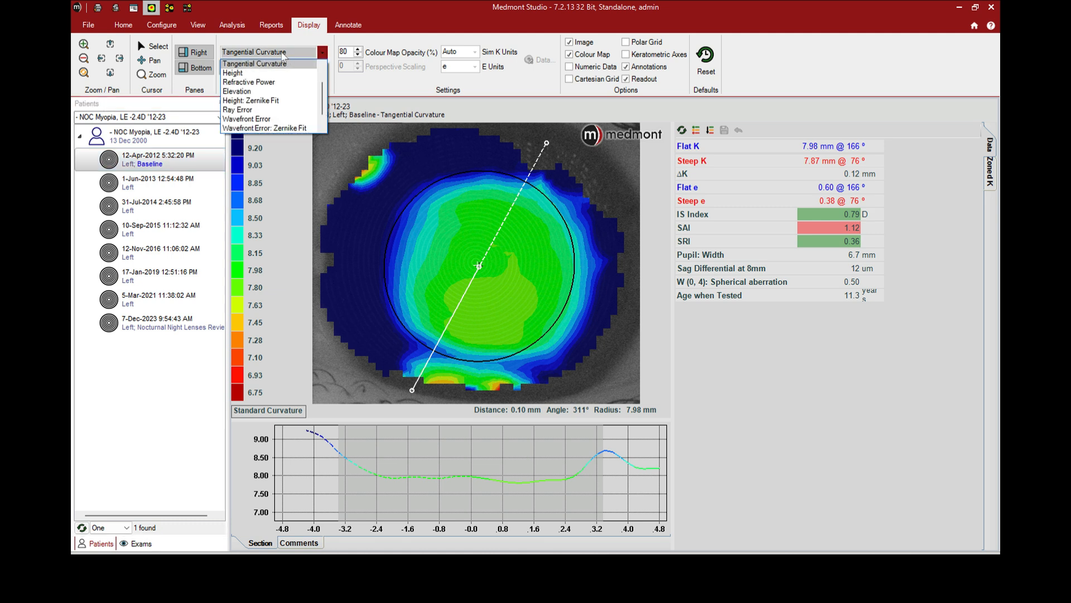
left_click(260, 64)
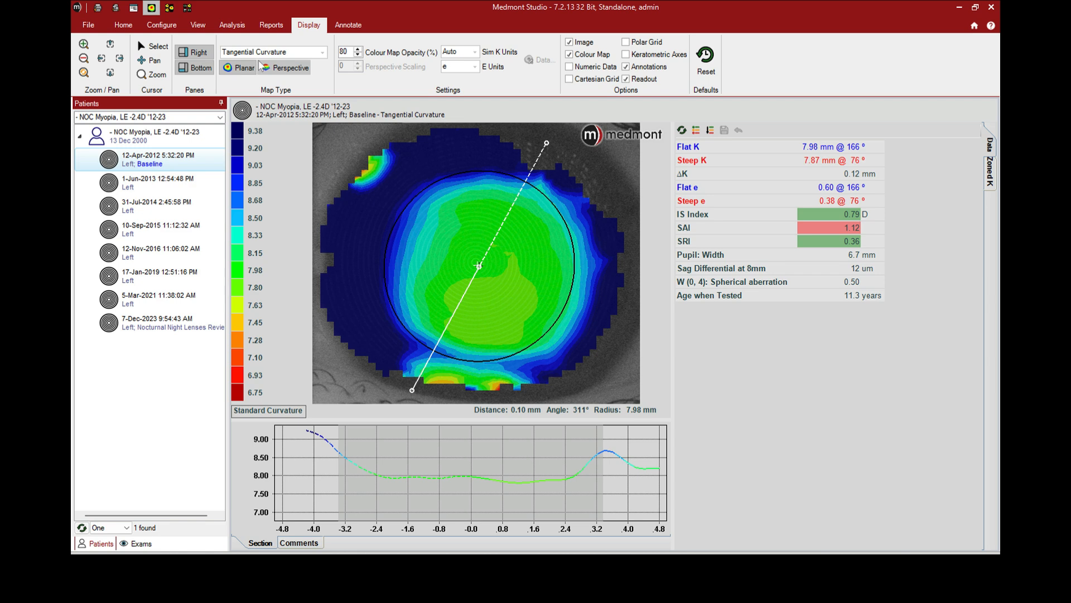
left_click(261, 410)
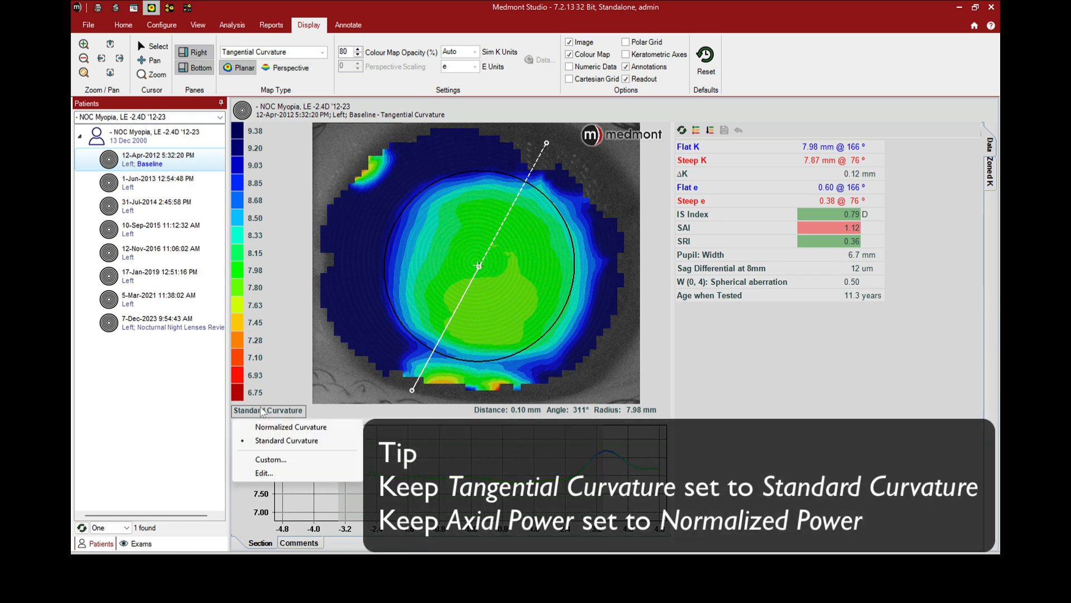
left_click(262, 443)
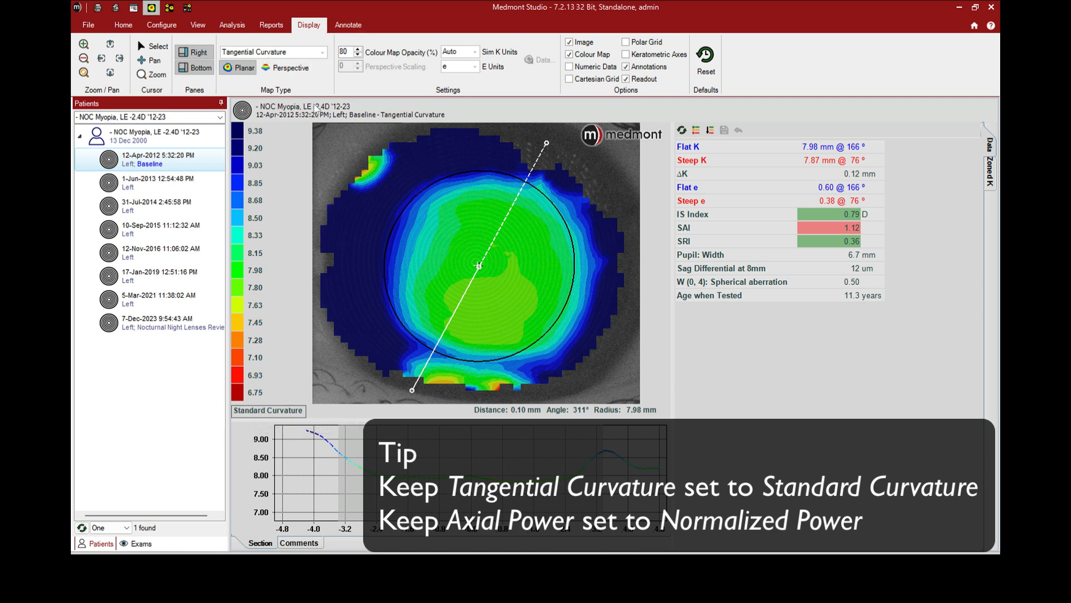
Change the map type to Axial Power and use the Normalized Power colour scale
left_click(322, 53)
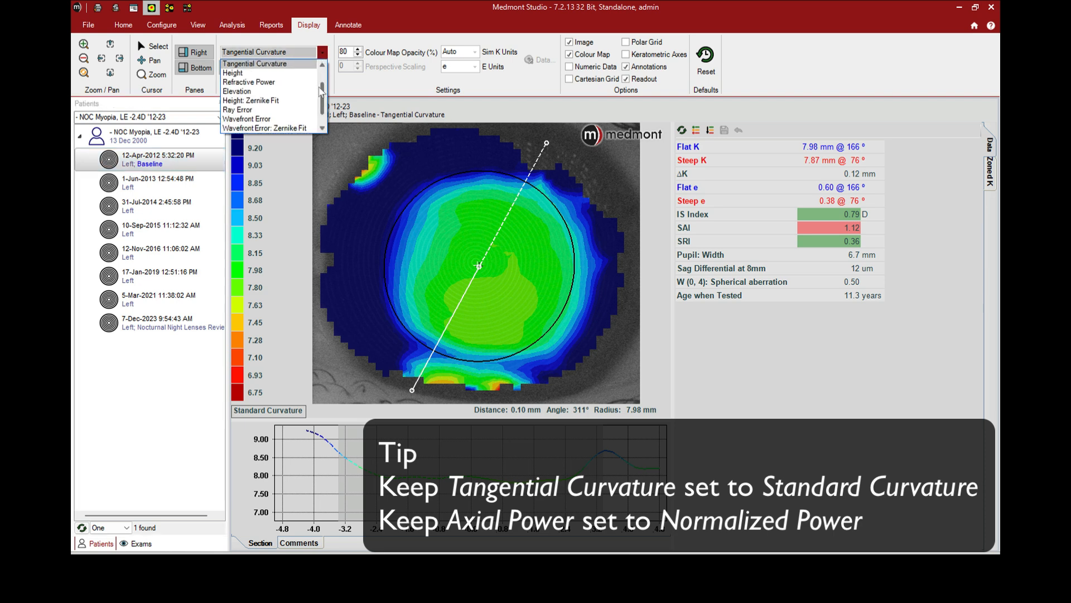
left_click_drag(322, 88, 321, 56)
left_click(308, 60)
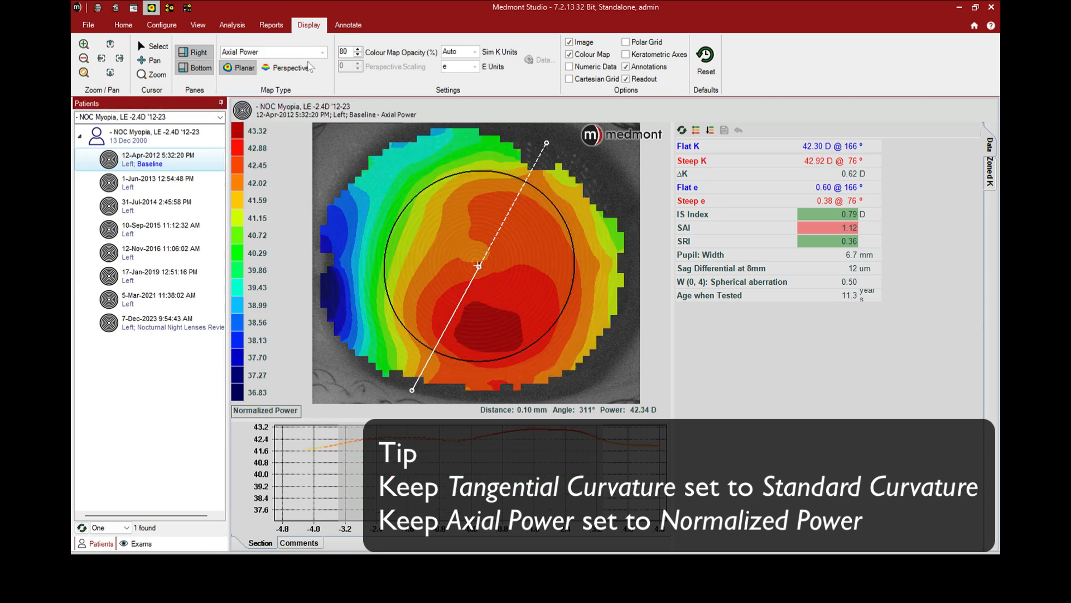
left_click(264, 411)
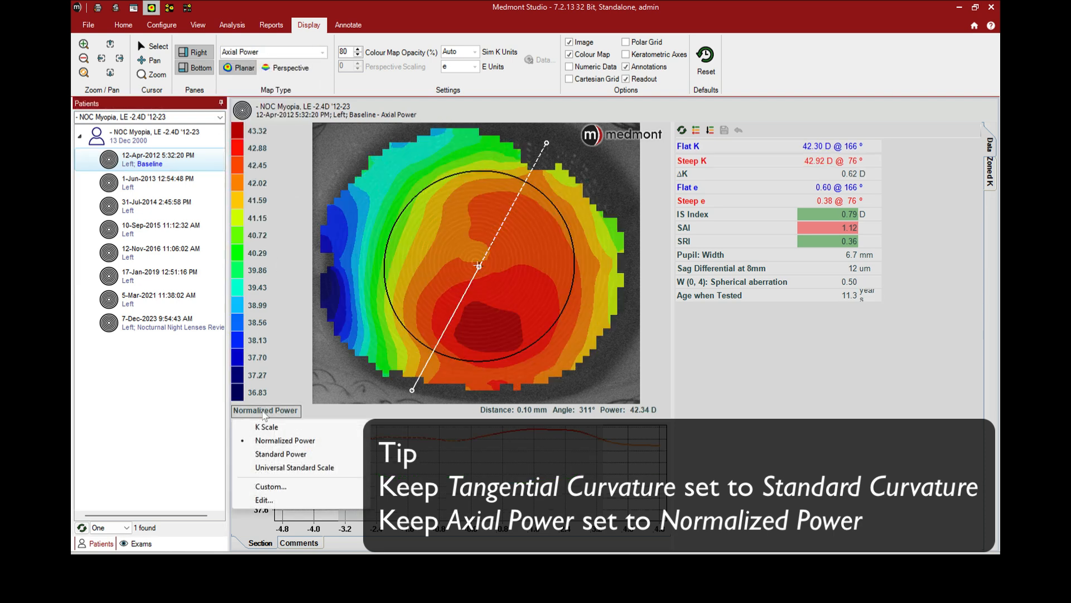
left_click(265, 441)
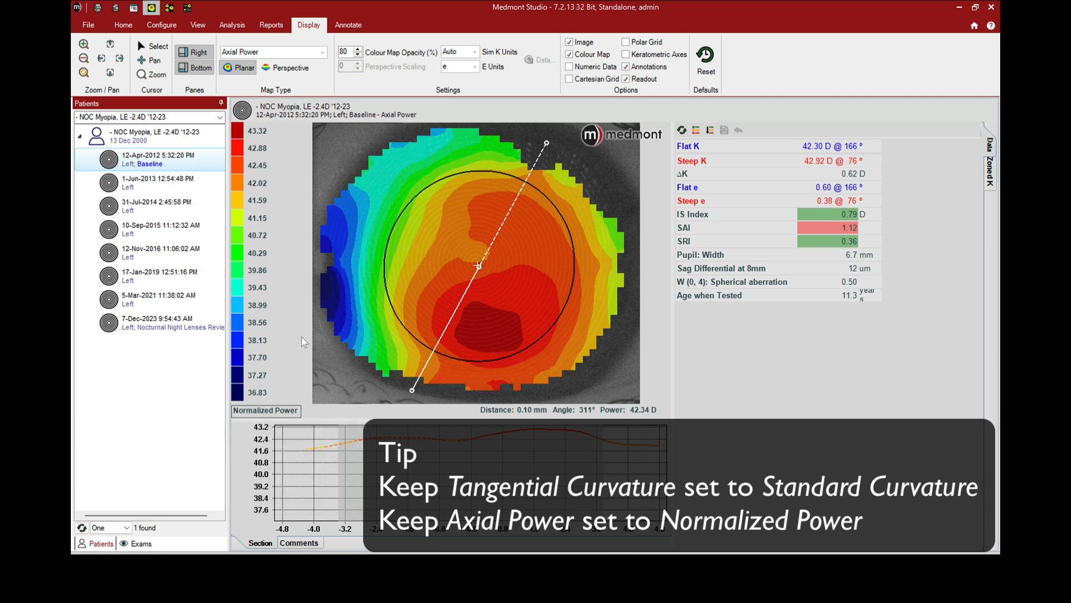
Try the Tangential Power map and return to Axial Power with the Normalized Power scale
left_click(323, 53)
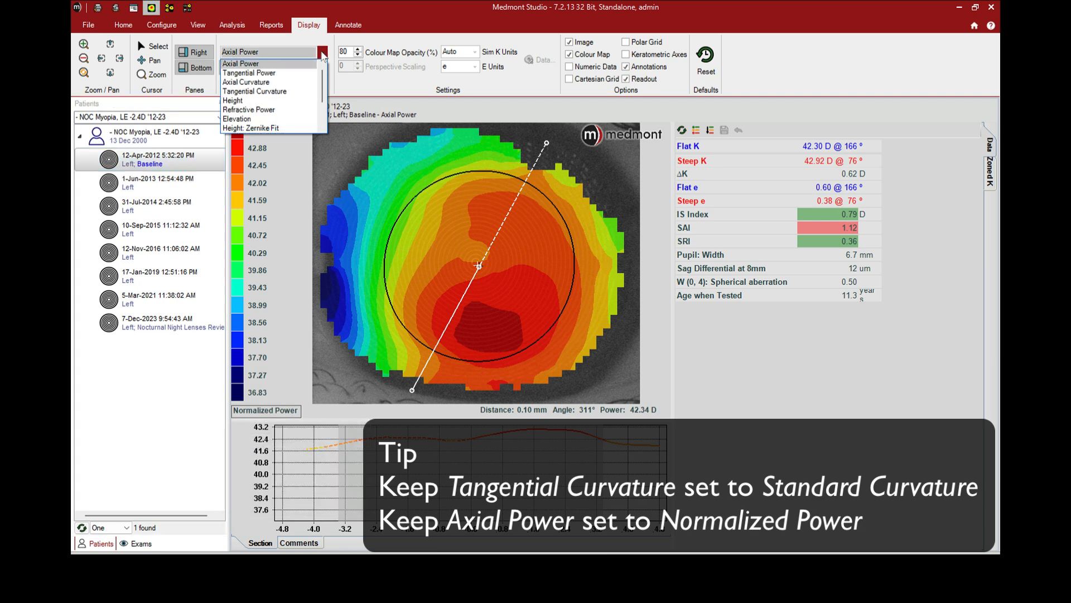
left_click(297, 74)
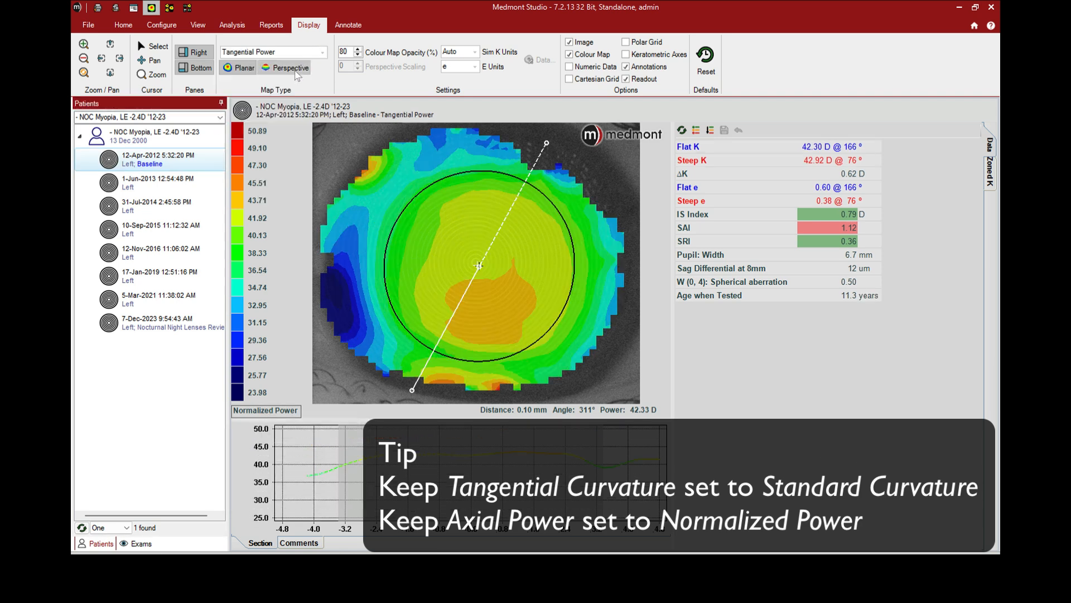
left_click(322, 54)
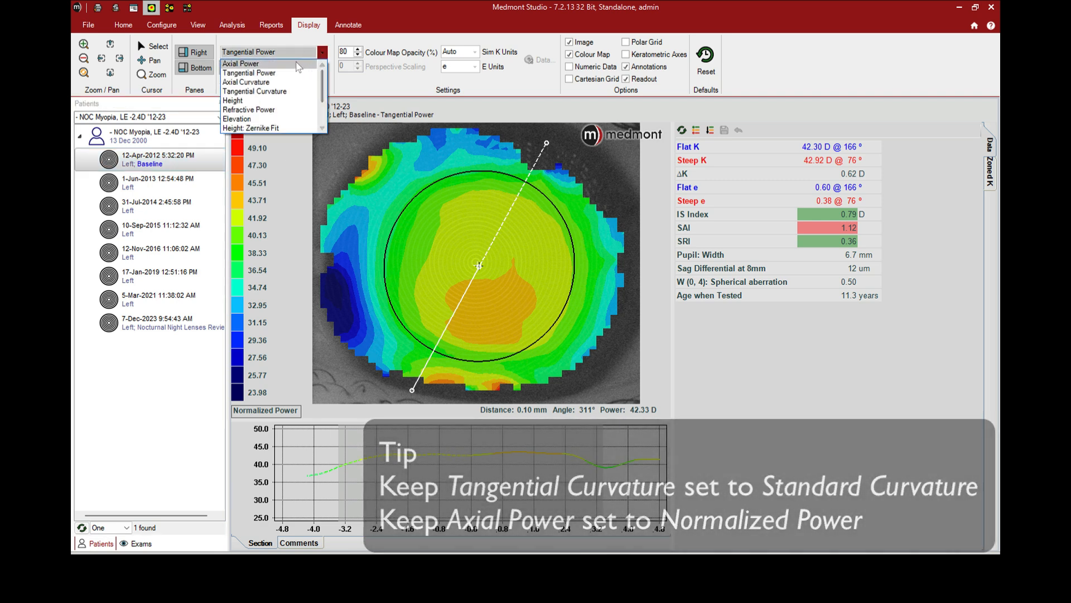
left_click(246, 64)
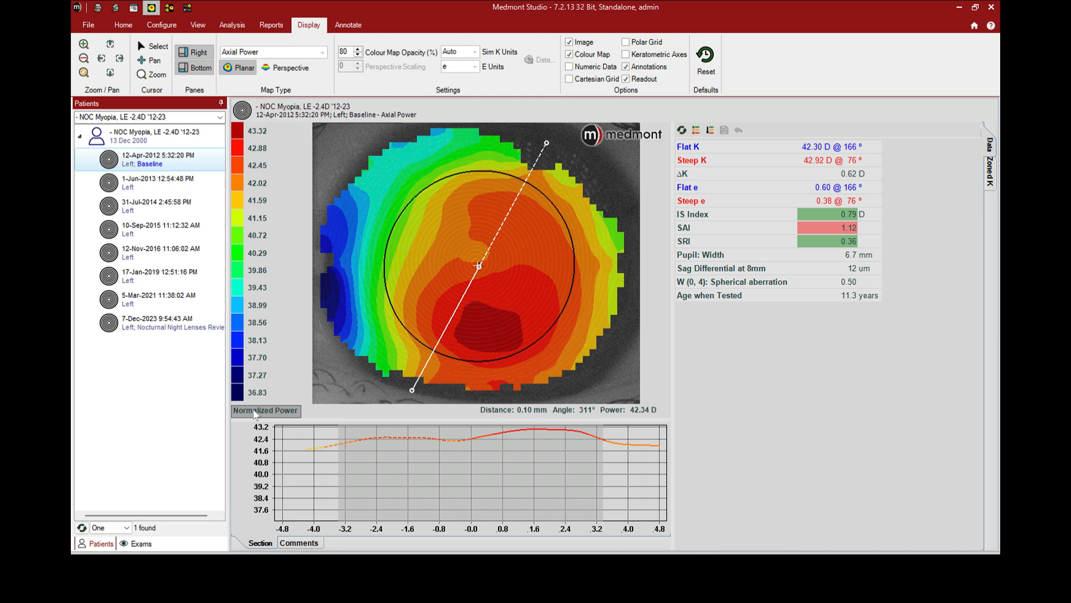
left_click(256, 413)
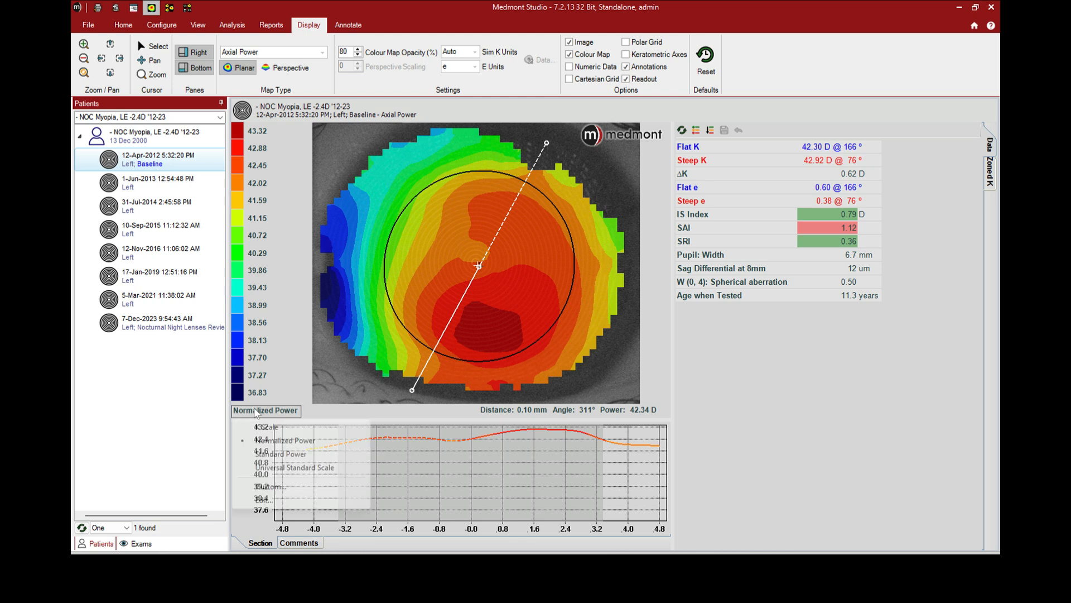
left_click(257, 442)
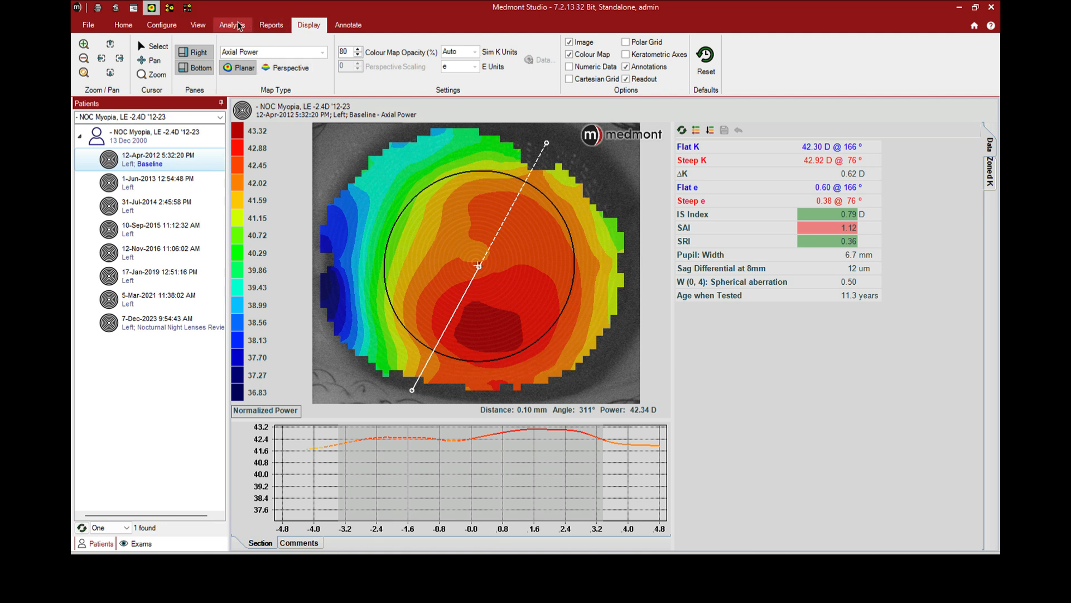
Open the baseline exam's details, switch the eye to Right and back to Left, and return to the image view
left_click(198, 25)
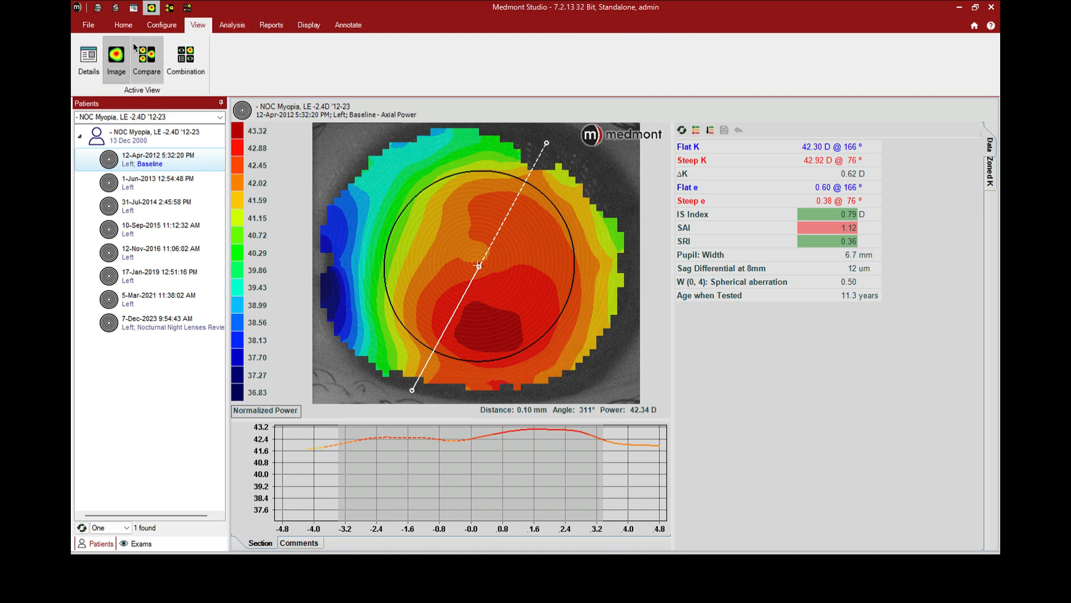
left_click(88, 58)
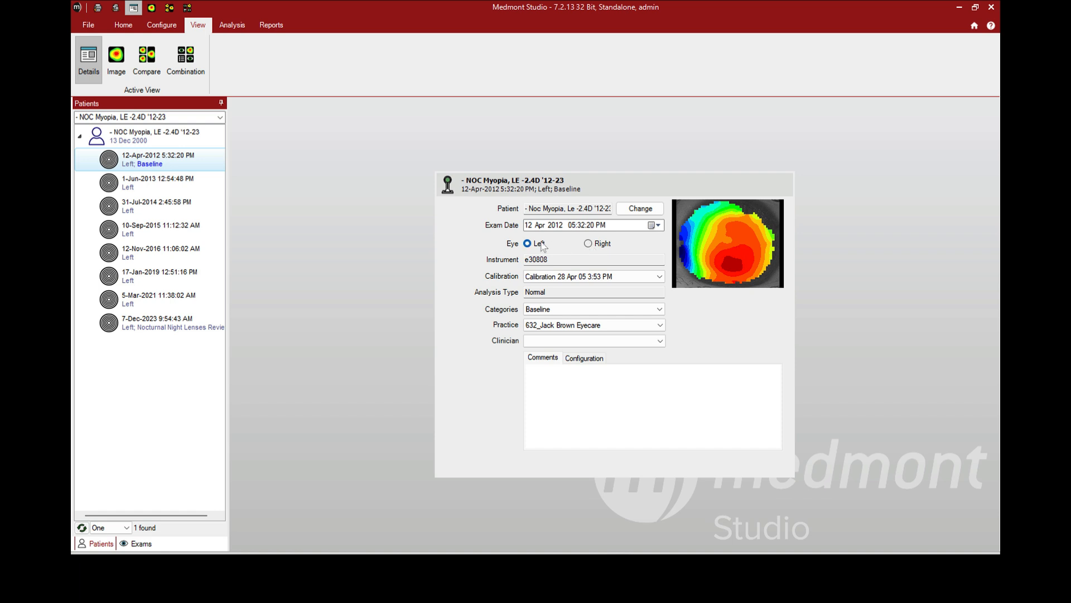
left_click(588, 244)
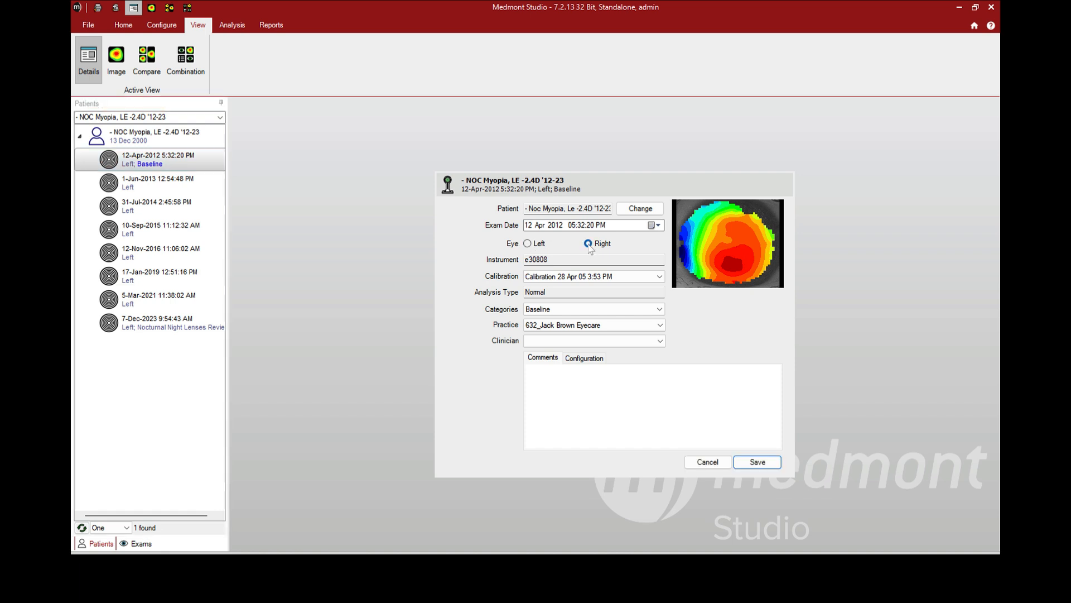
left_click(528, 244)
left_click(115, 62)
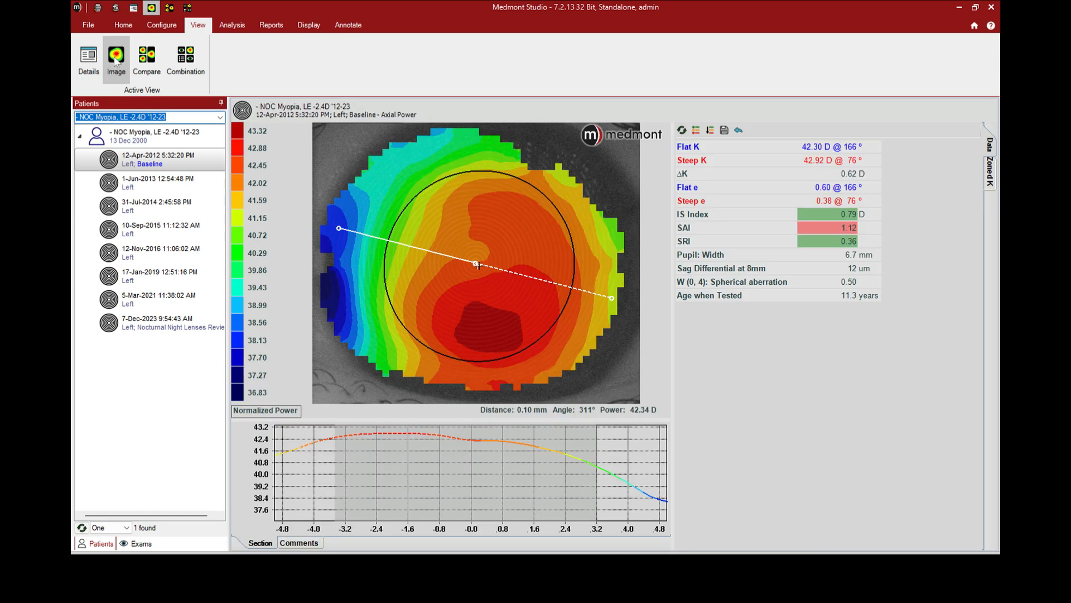
Look through the Compare and Details views of the baseline exam, ending in the Image view
left_click(148, 56)
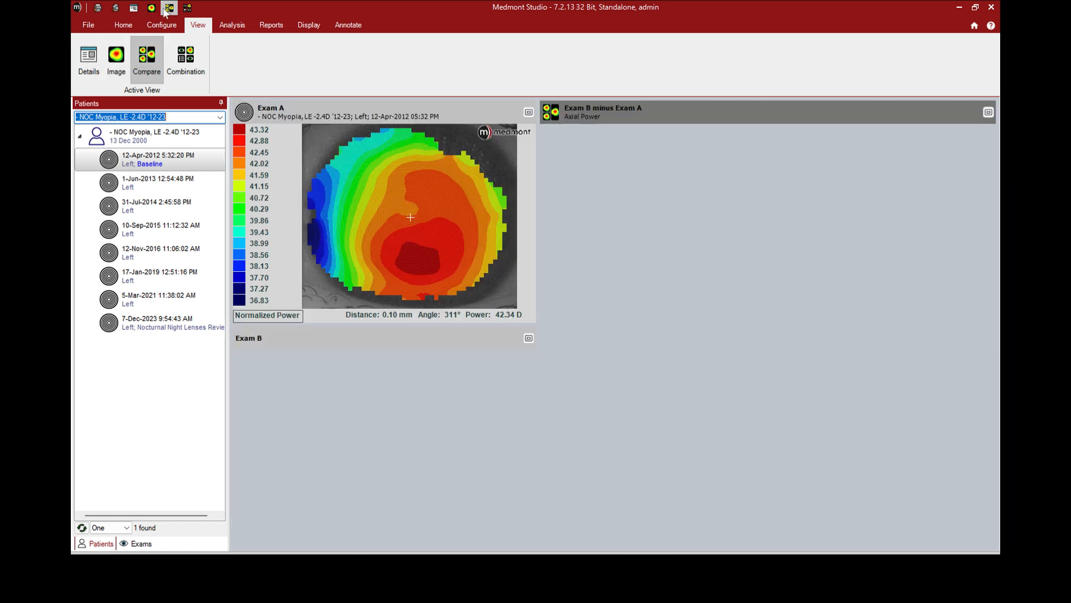
right_click(89, 61)
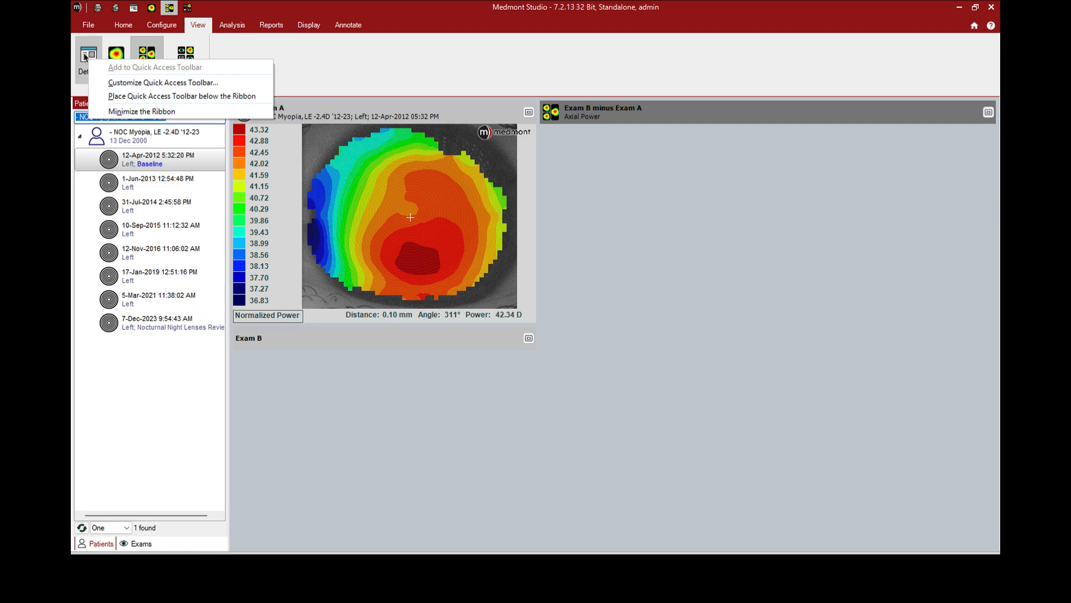
left_click(89, 56)
left_click(110, 58)
right_click(114, 57)
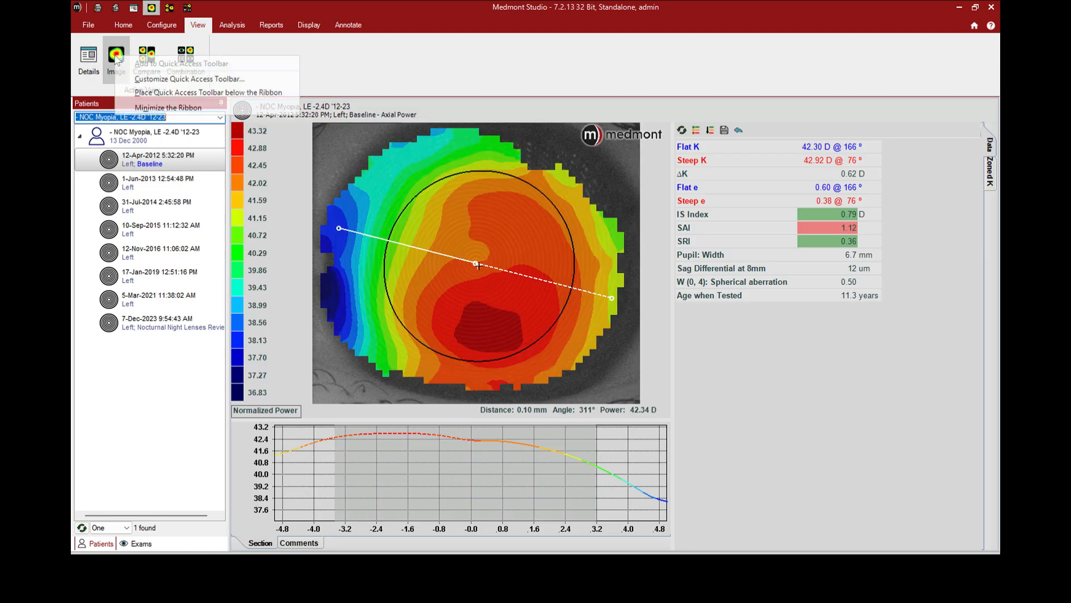
left_click(89, 56)
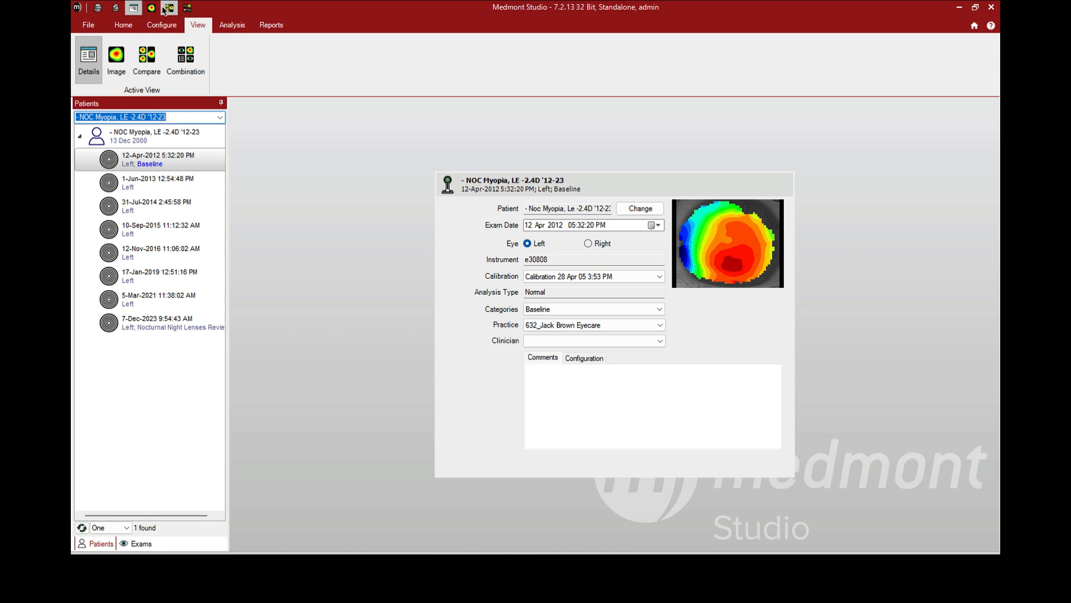
left_click(118, 58)
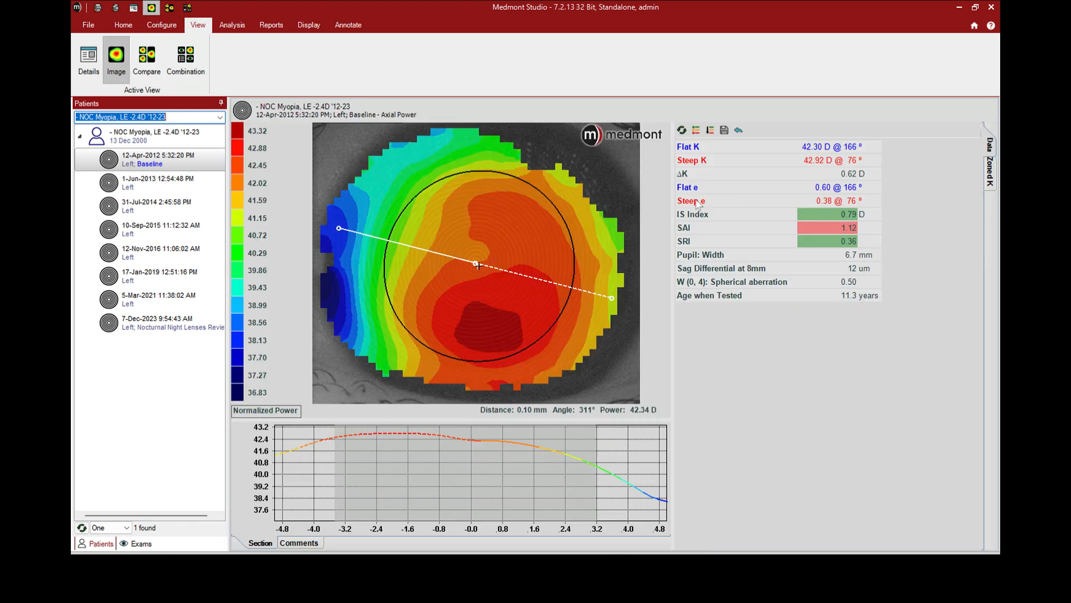
Mark the iris with a circle about 11.9 mm wide and outline the contact lens optic zone (CL OZ) on the baseline map
left_click(315, 29)
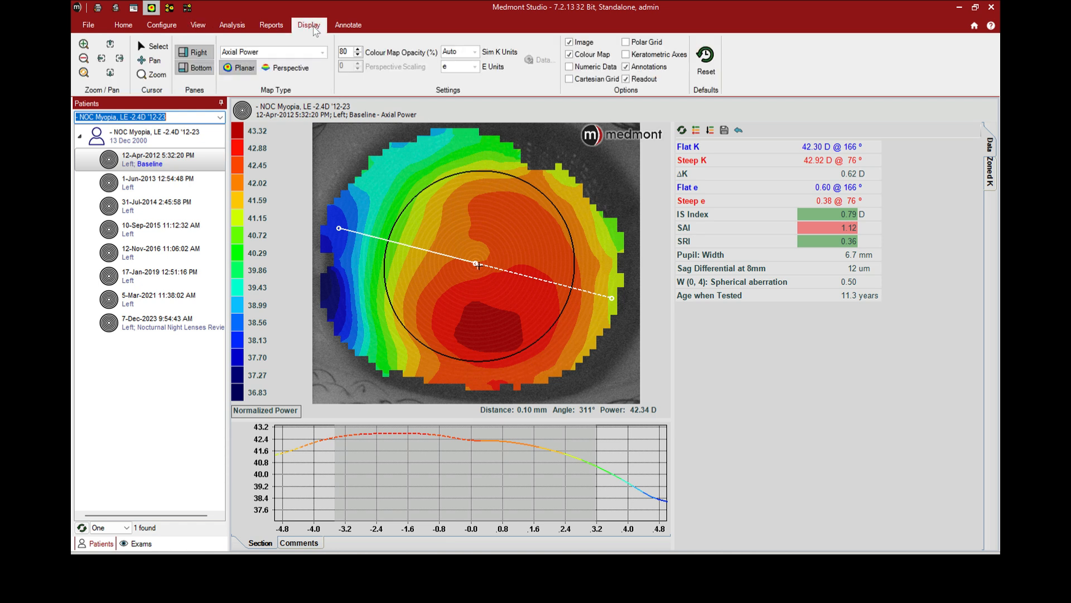
left_click(357, 27)
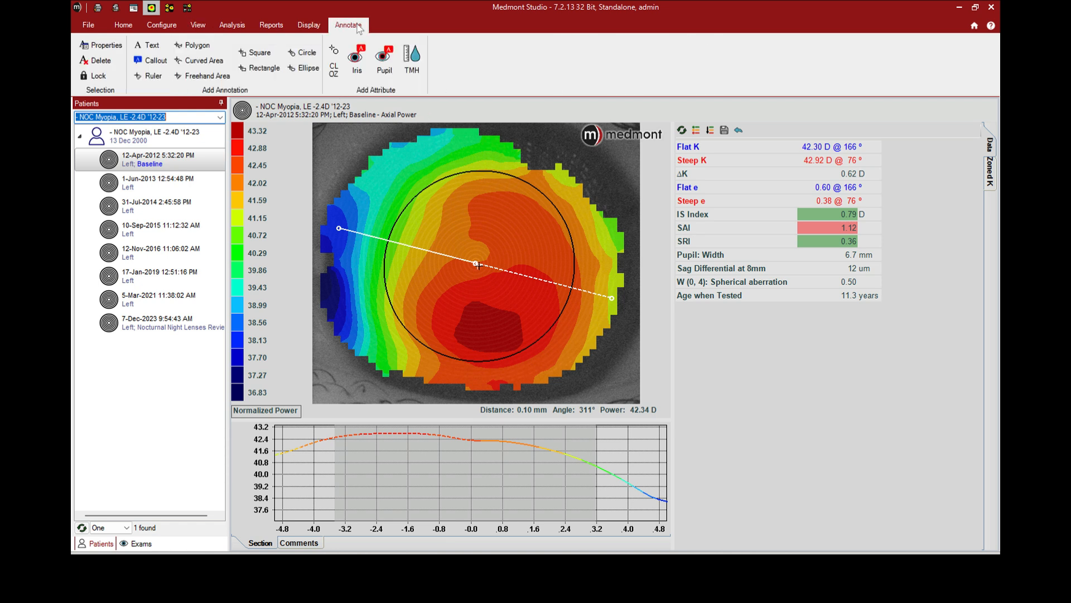
left_click(355, 58)
left_click_drag(353, 160, 611, 376)
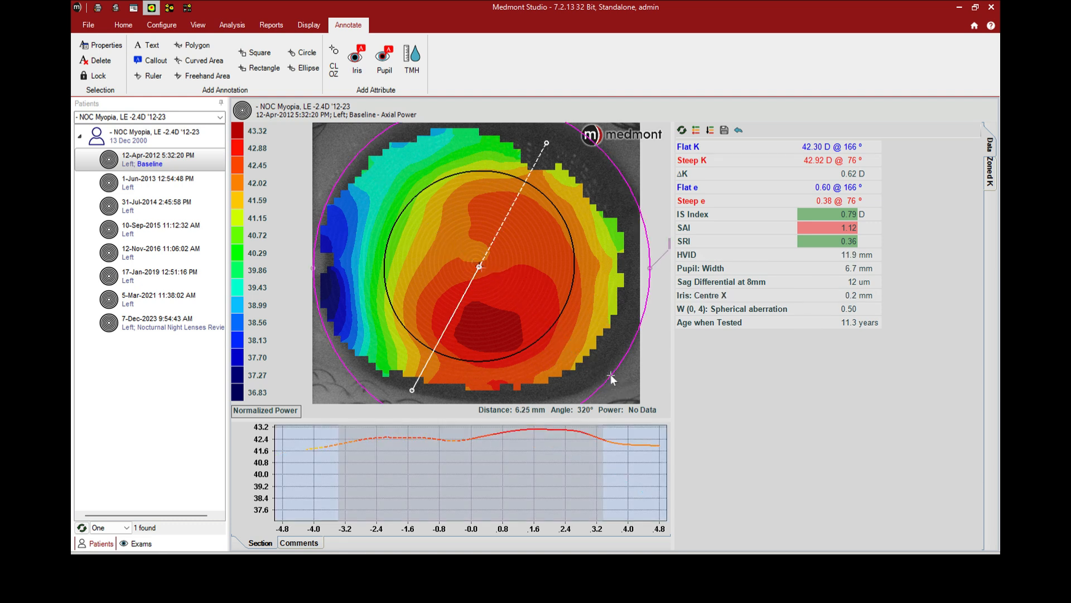
left_click(333, 59)
left_click_drag(400, 188, 586, 360)
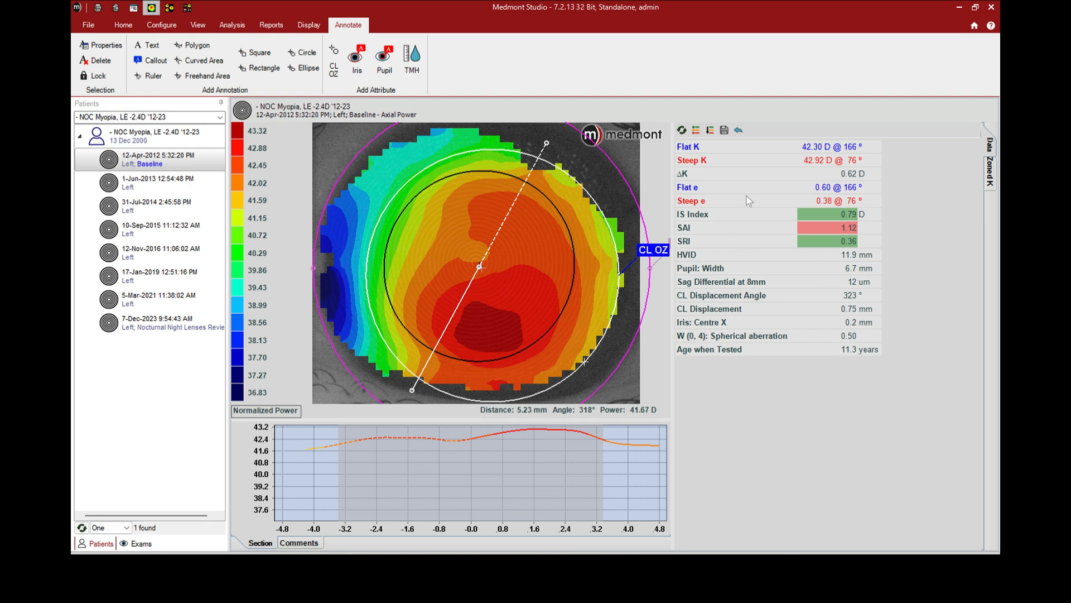
Open the attribute arrangement for the topography exam and examine the available attributes and the selected ones such as Sag Differential and CL Displacement
left_click(711, 130)
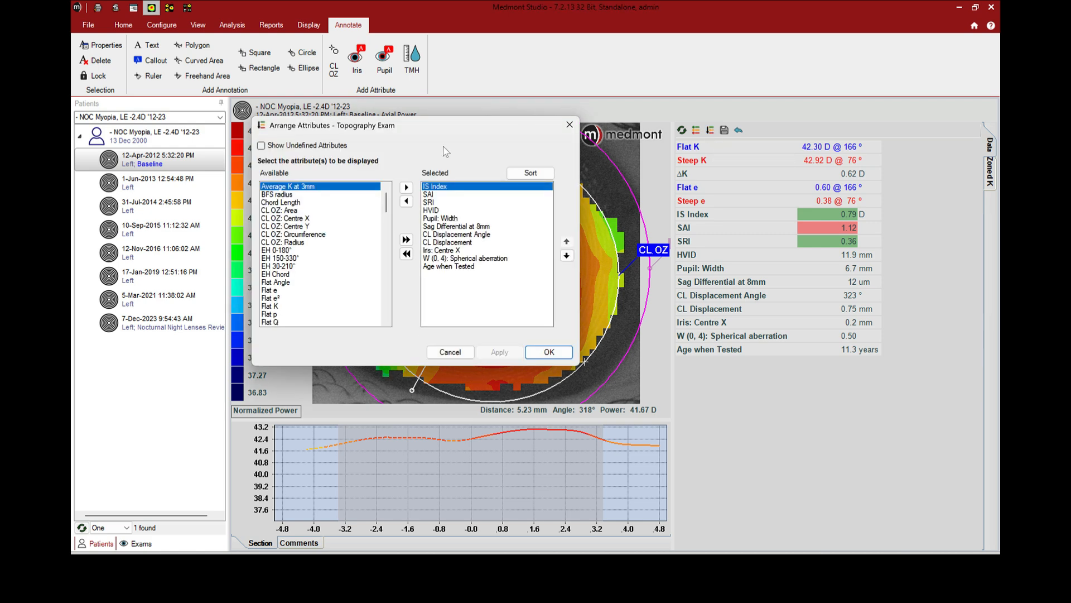
scroll(316, 242, "down", 9)
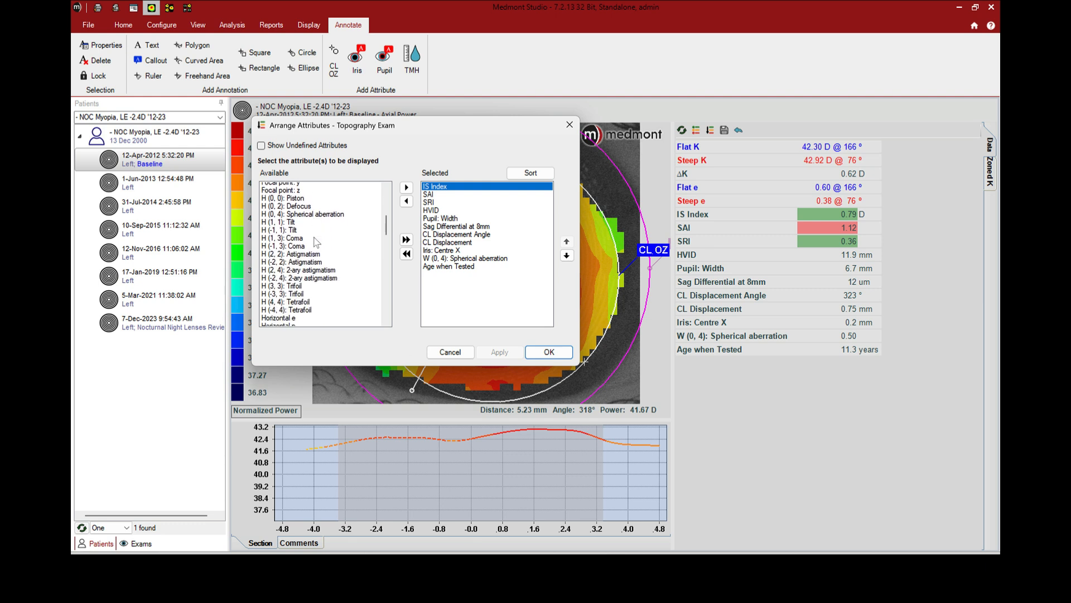
scroll(316, 241, "down", 15)
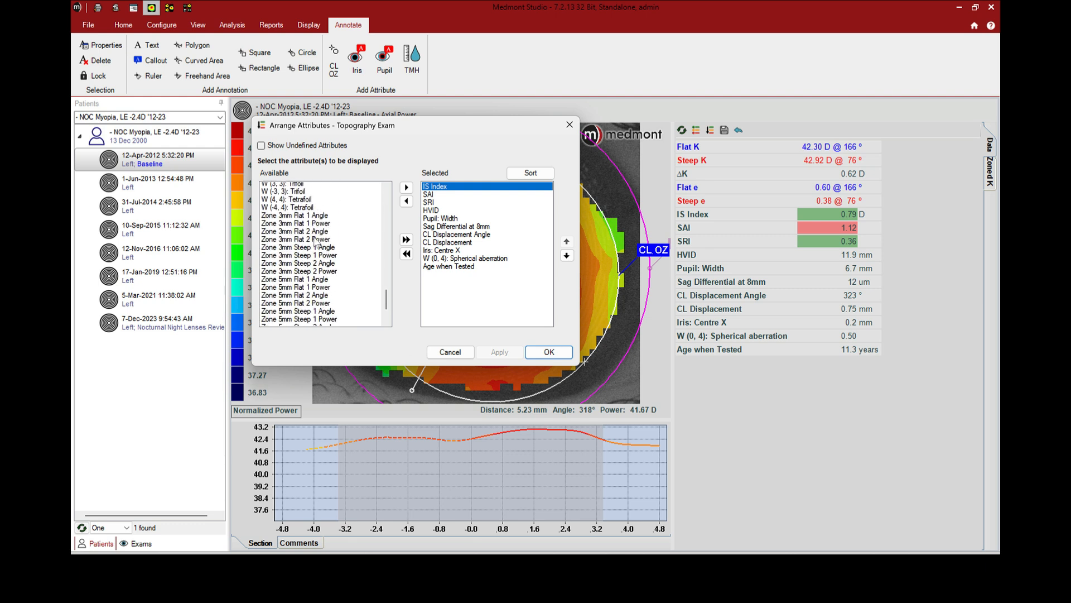
scroll(316, 241, "down", 3)
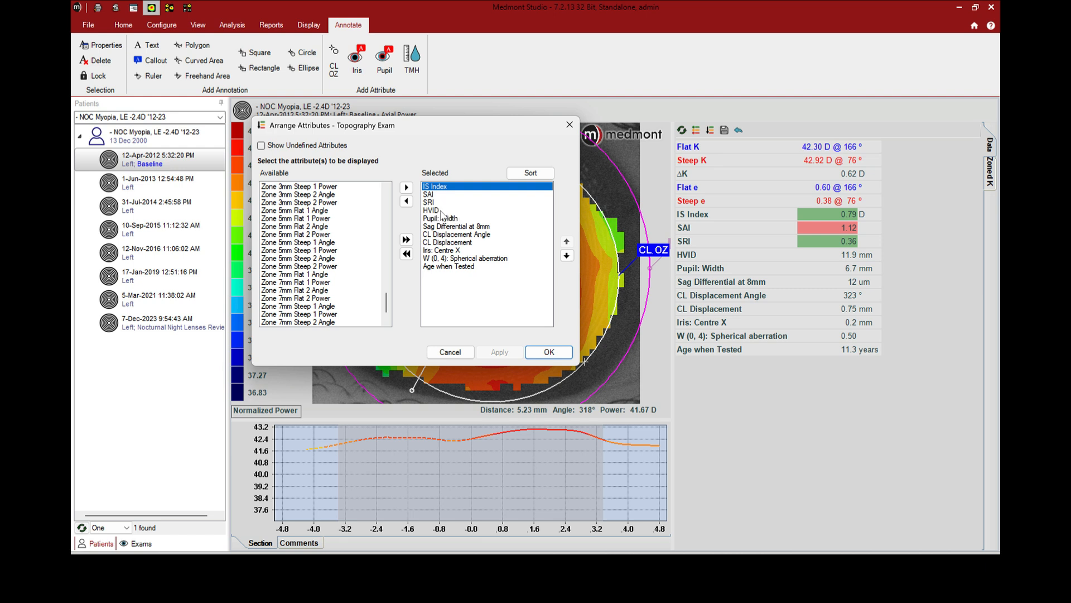
left_click(445, 227)
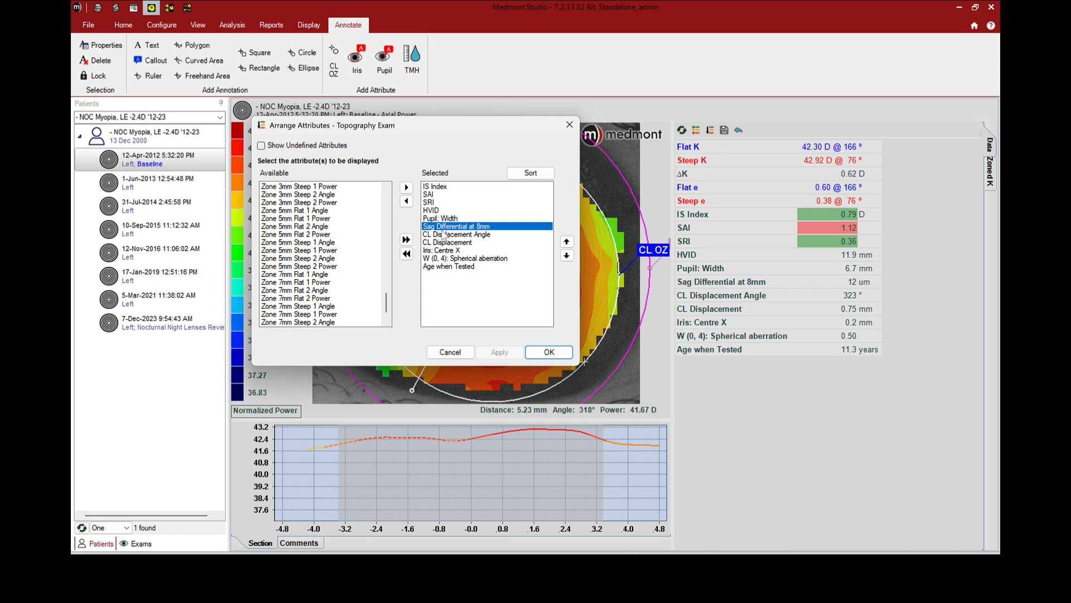
left_click(441, 243)
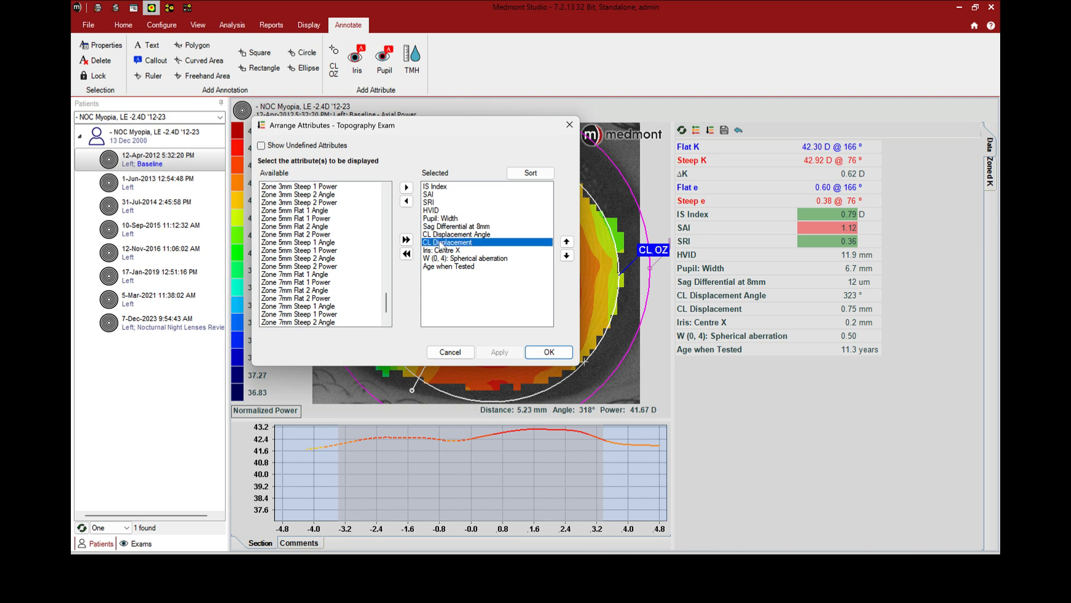
left_click(441, 235)
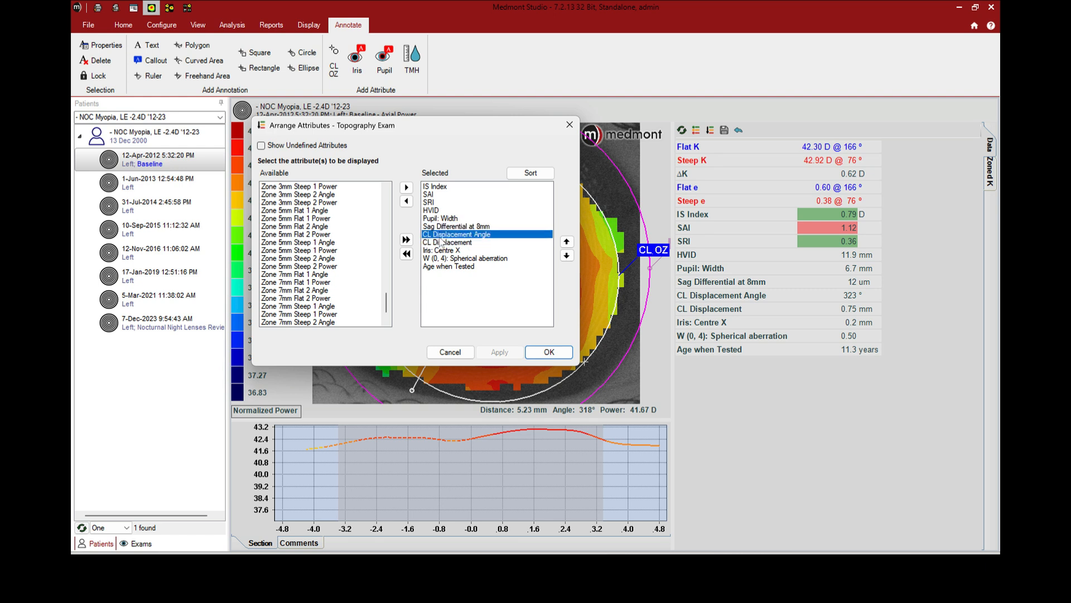
left_click(441, 243)
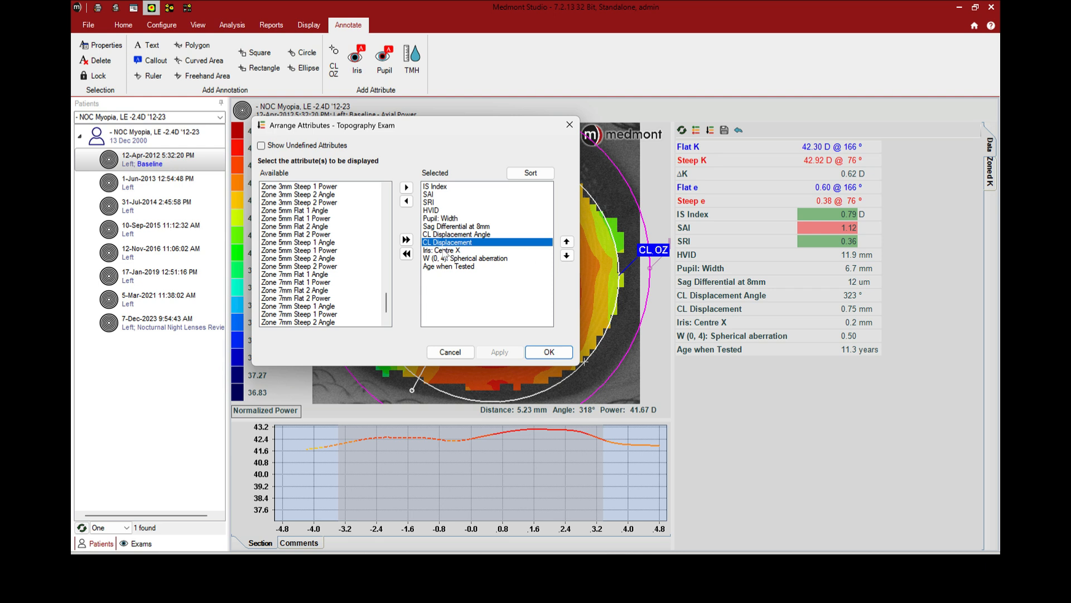
Move the Iris: Centre X attribute up in the selected list so it sits directly below HVID
left_click(439, 211)
left_click(441, 251)
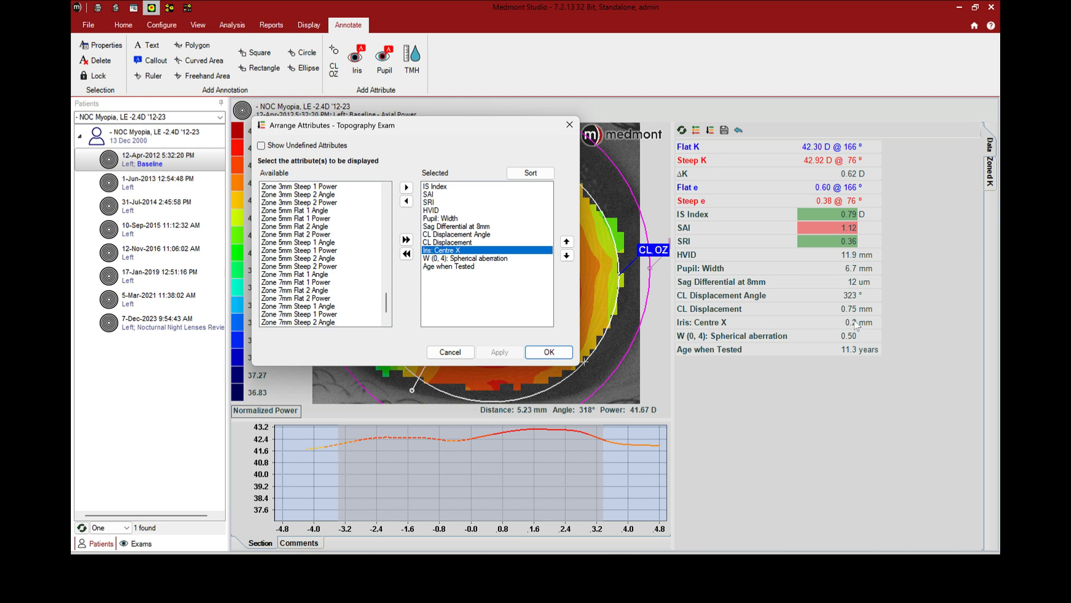
left_click(567, 242)
left_click(566, 241)
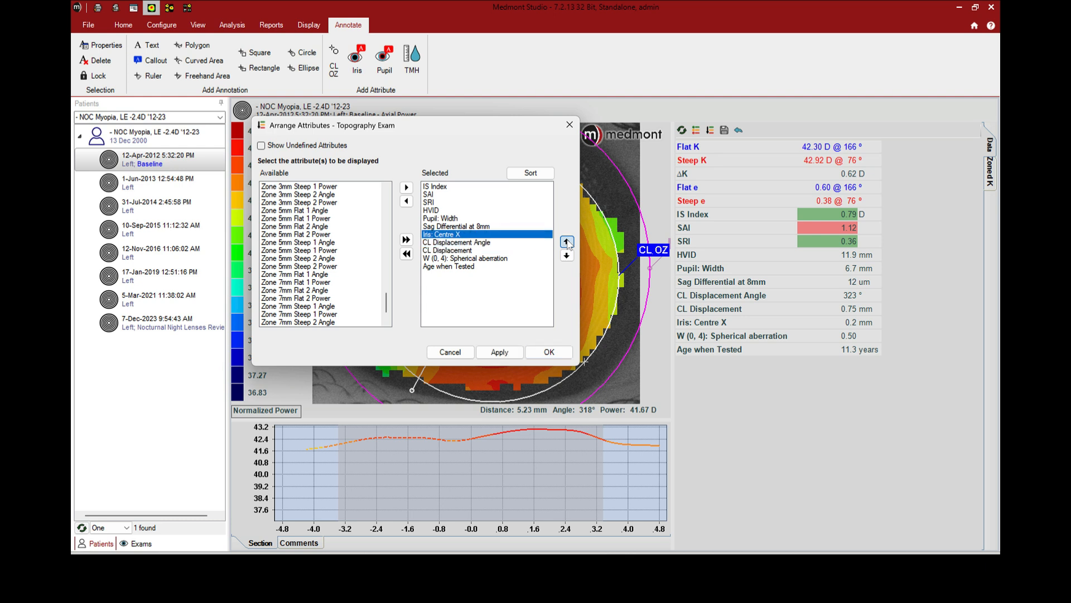
left_click(566, 241)
left_click(567, 242)
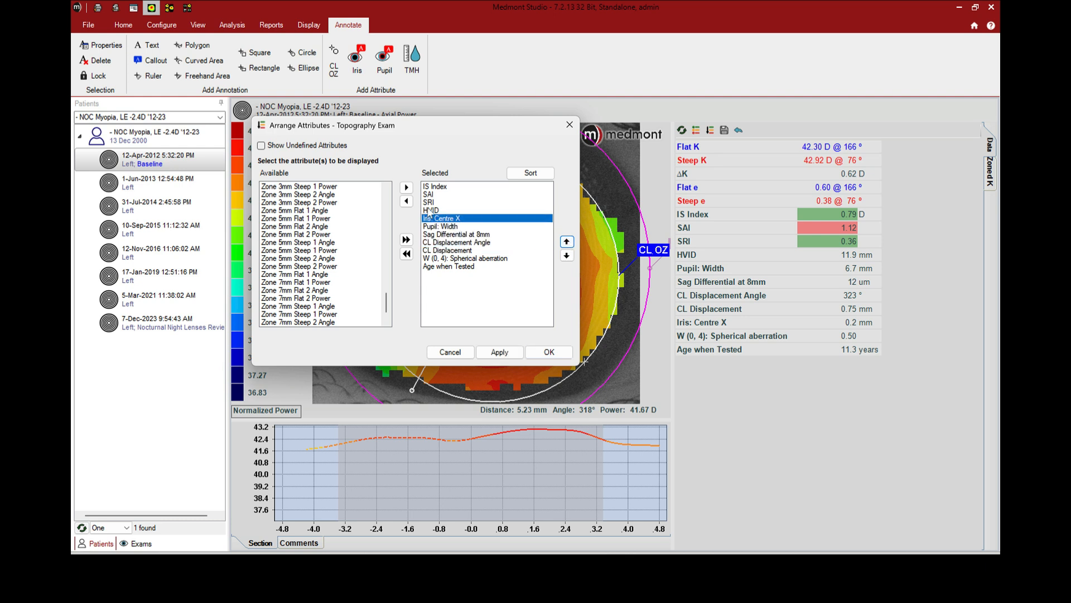
Apply the new attribute order and save the changes to the 12-Apr-2012 baseline exam
left_click(438, 259)
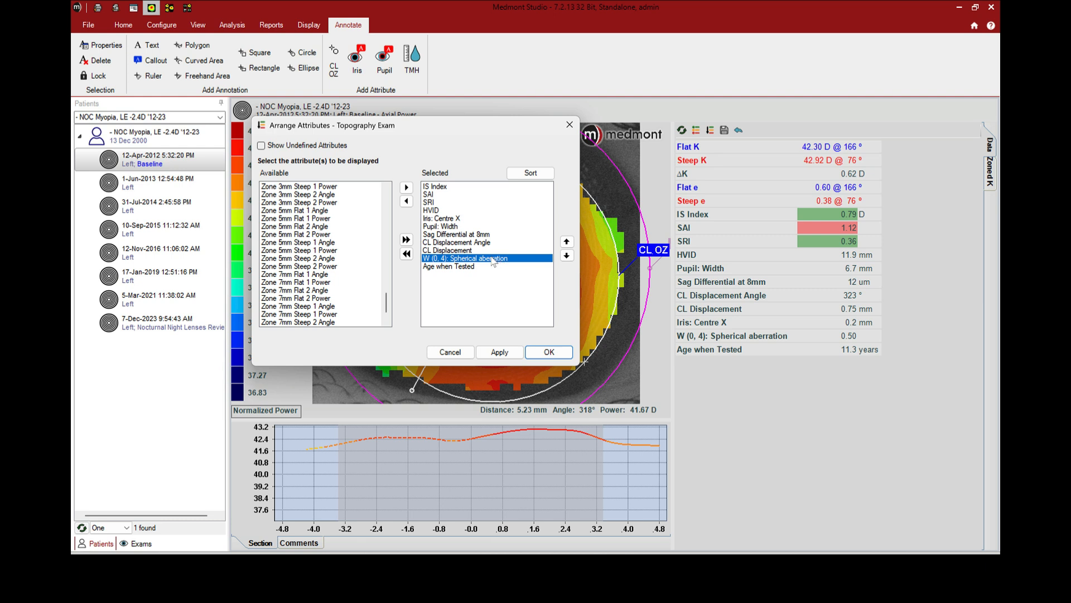
left_click(464, 267)
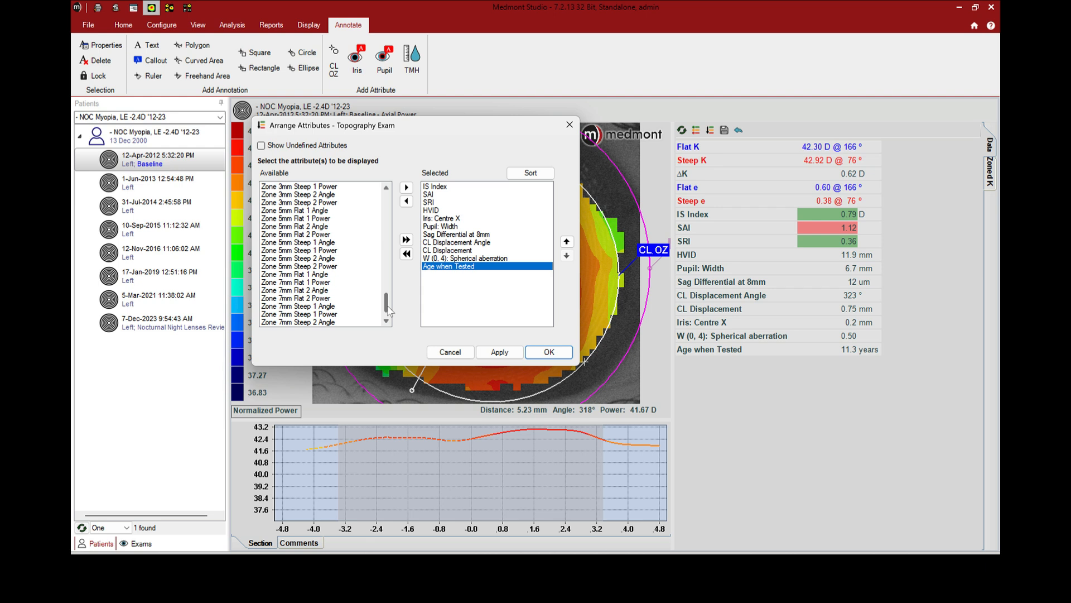
left_click_drag(389, 306, 390, 206)
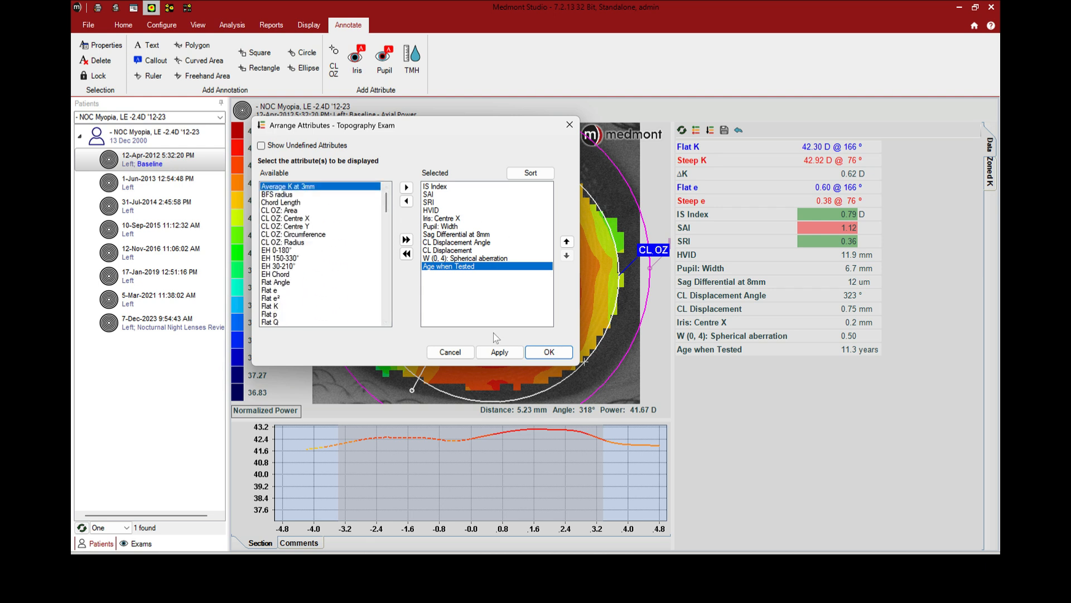
left_click(500, 353)
left_click(558, 353)
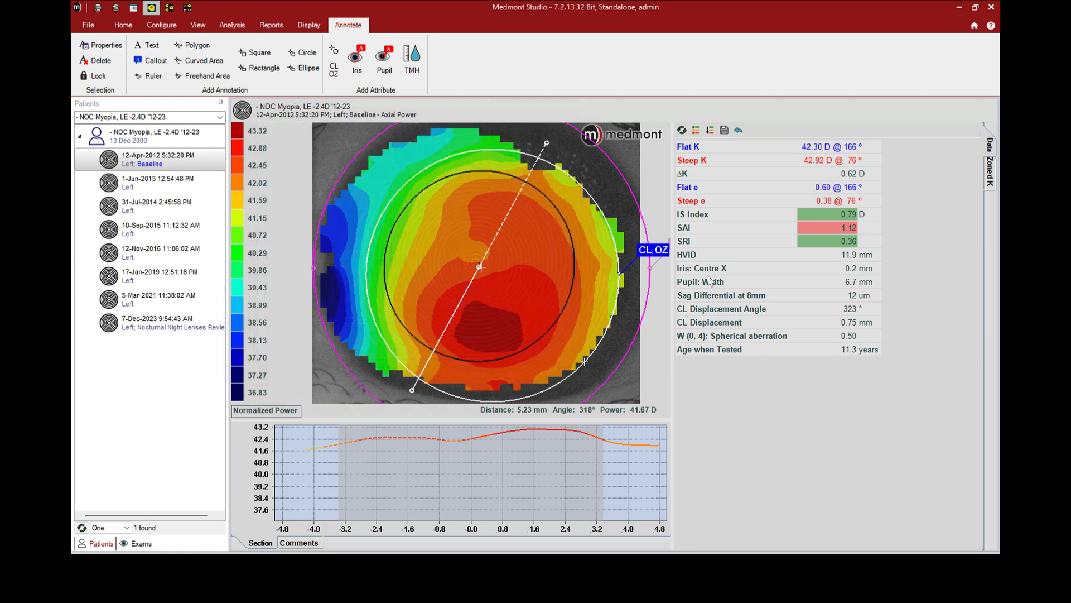
double_click(128, 160)
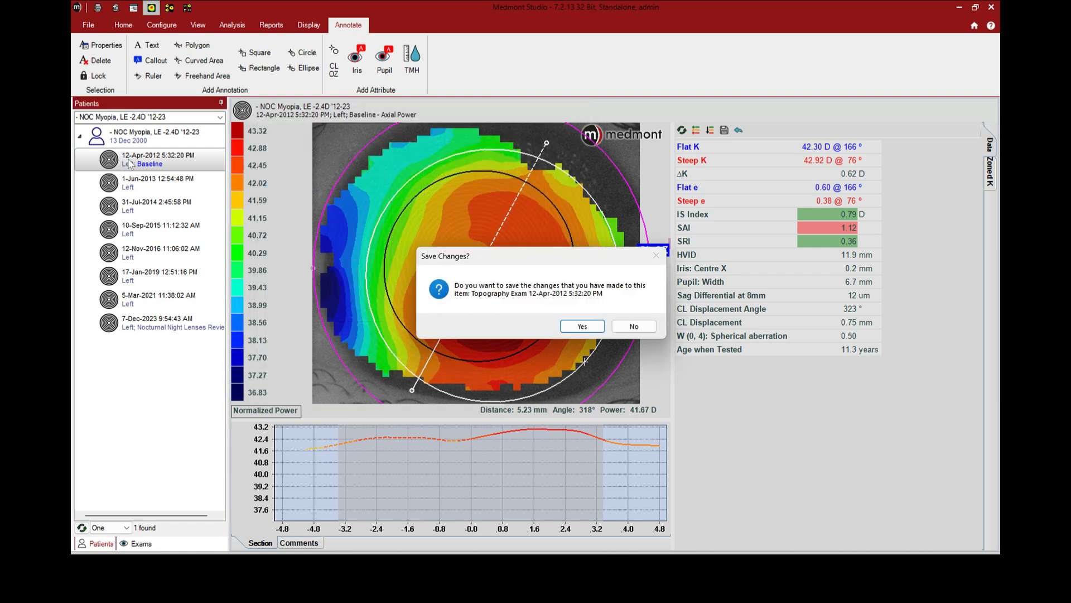
left_click(580, 328)
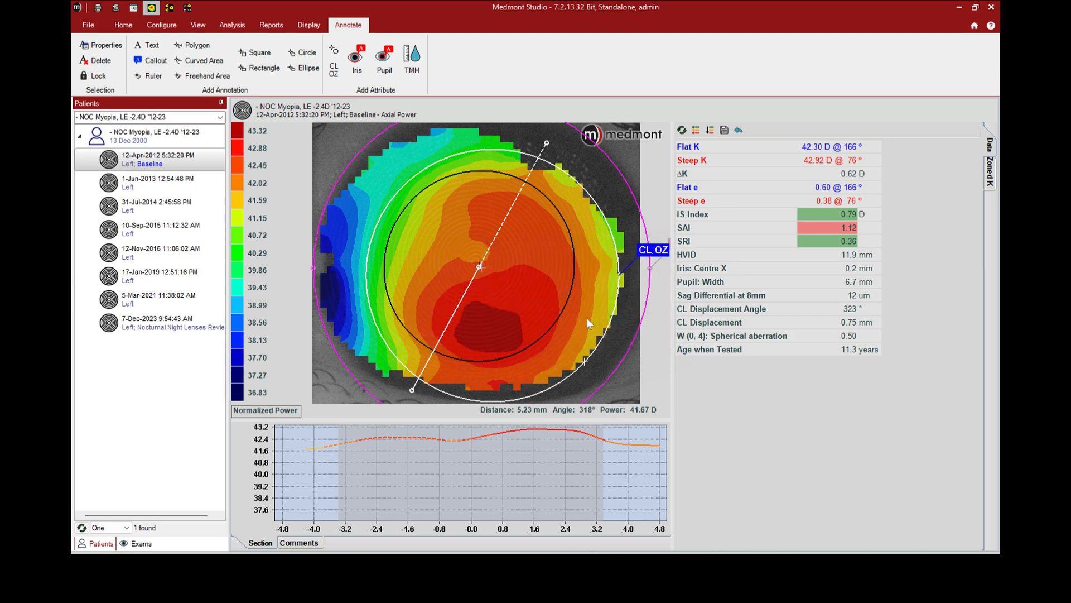